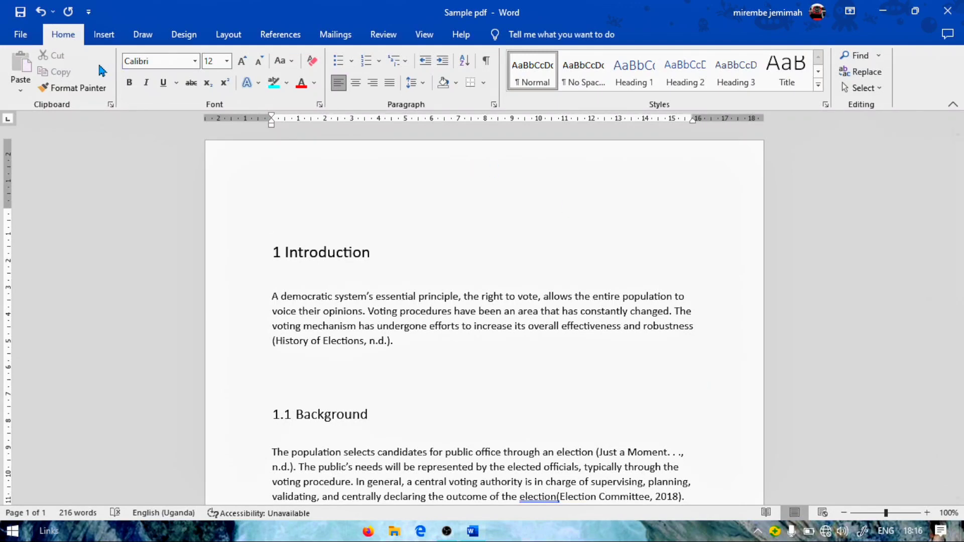
# Split the Introduction paragraph after "constantly changed." and start a new citation source of type Journal Article there
pyautogui.click(279, 40)
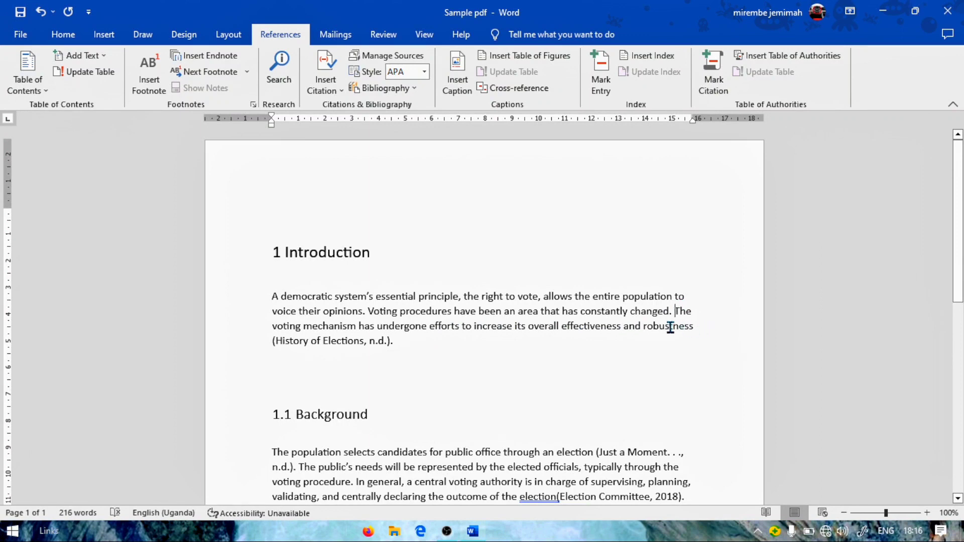
pyautogui.press('Return')
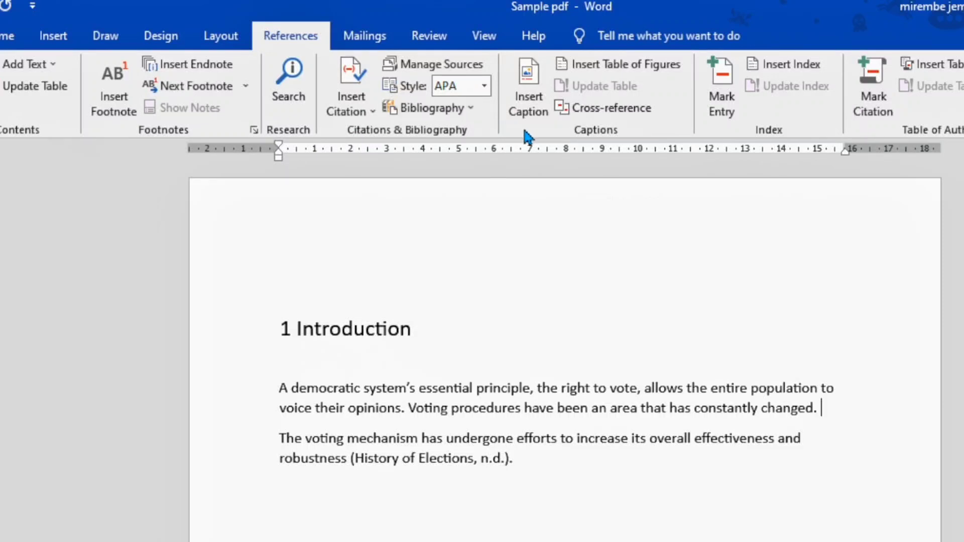
pyautogui.click(368, 107)
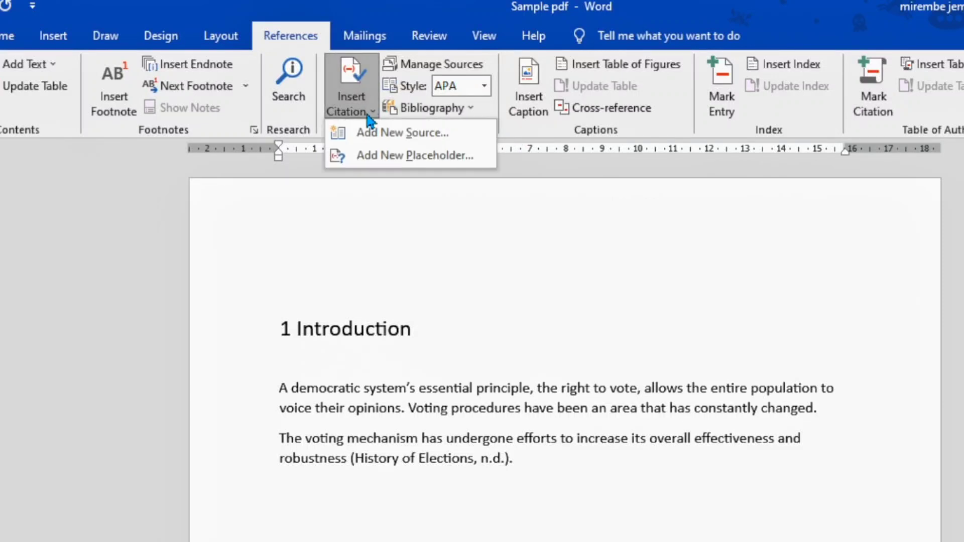
pyautogui.click(367, 133)
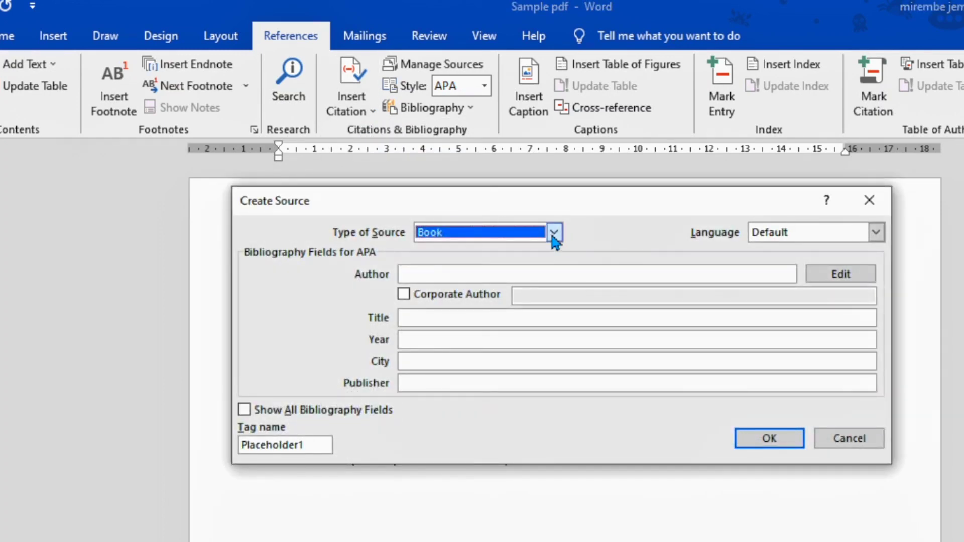
pyautogui.click(554, 232)
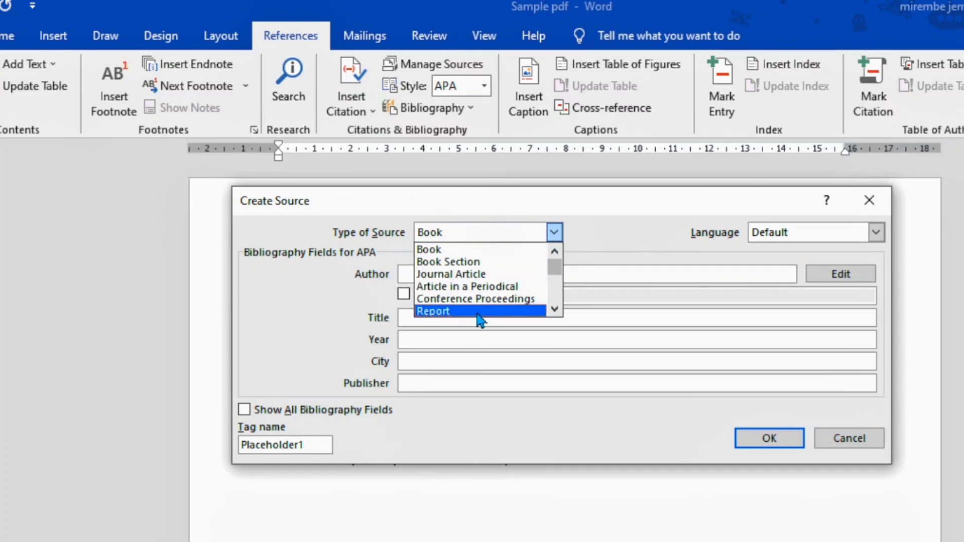
pyautogui.click(472, 274)
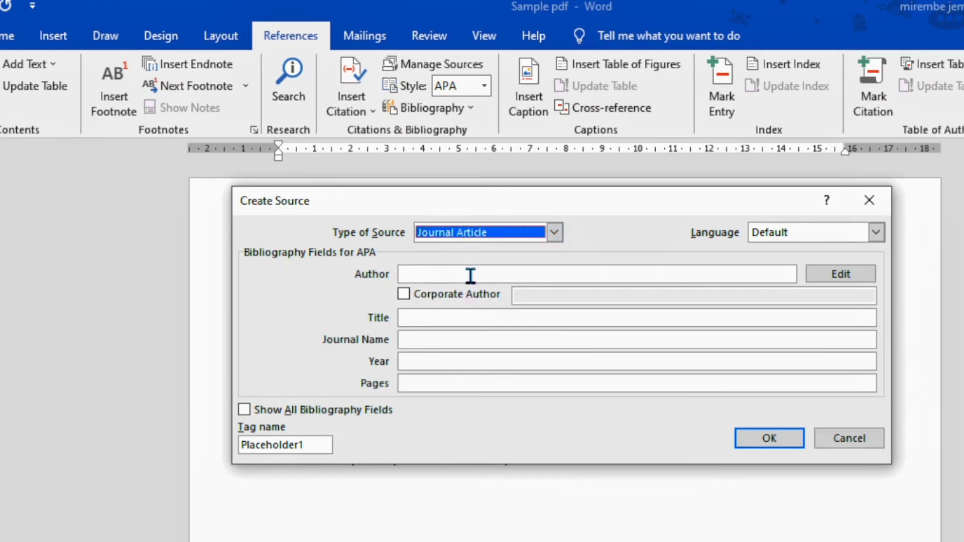
pyautogui.click(447, 273)
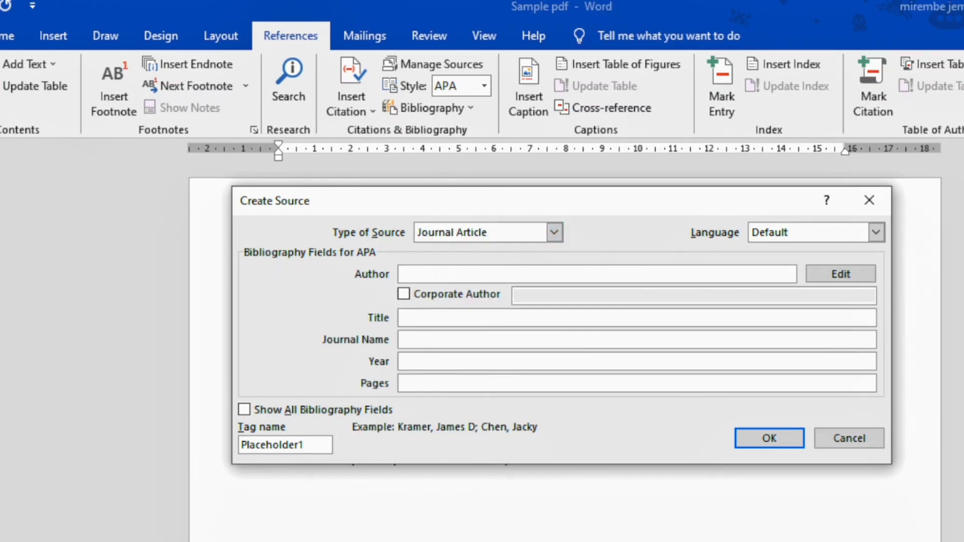
pyautogui.write('joh')
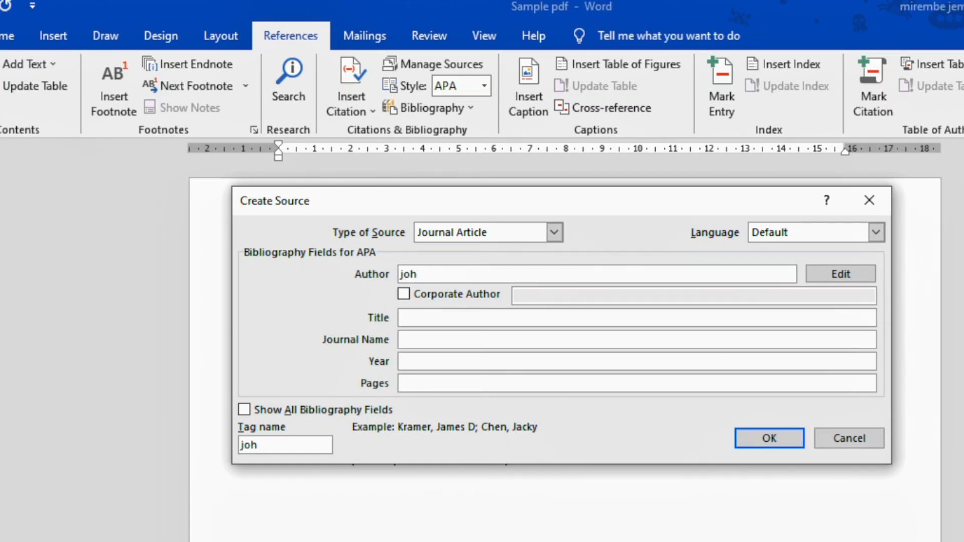
pyautogui.press('BackSpace')
pyautogui.press('BackSpace')
pyautogui.press('BackSpace')
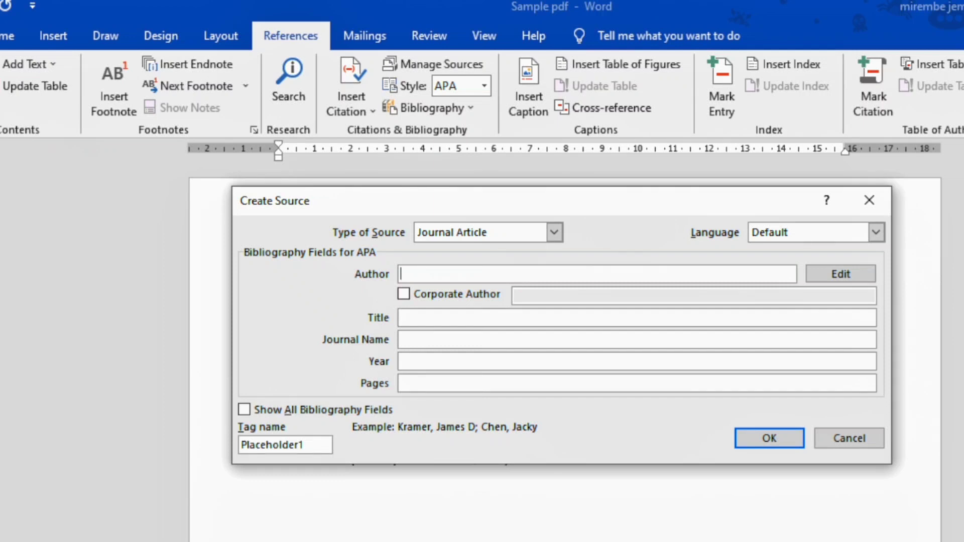
# Enter the source's author name, title Electronic voting, journal evoting, year 2009 and pages 3, and insert the citation
pyautogui.write('Abraham')
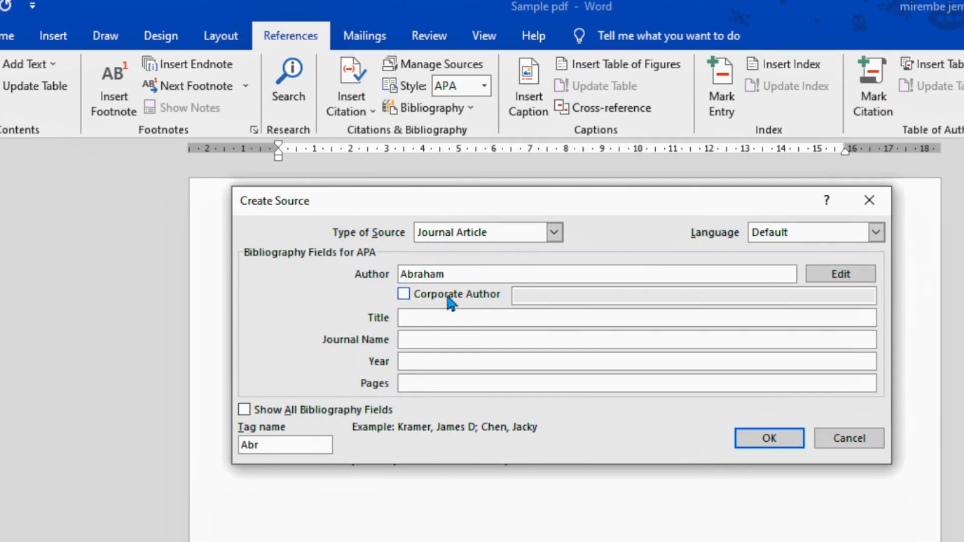
pyautogui.click(410, 314)
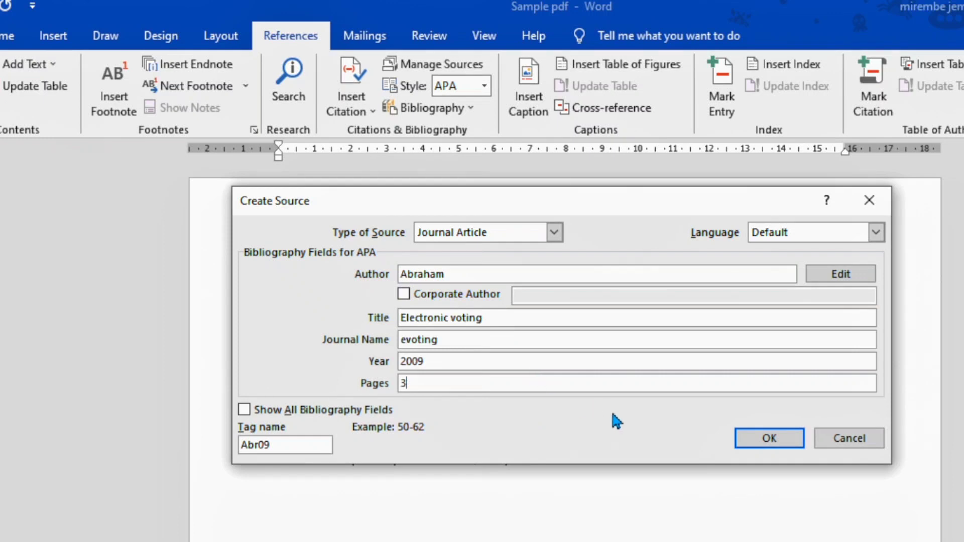
pyautogui.click(753, 440)
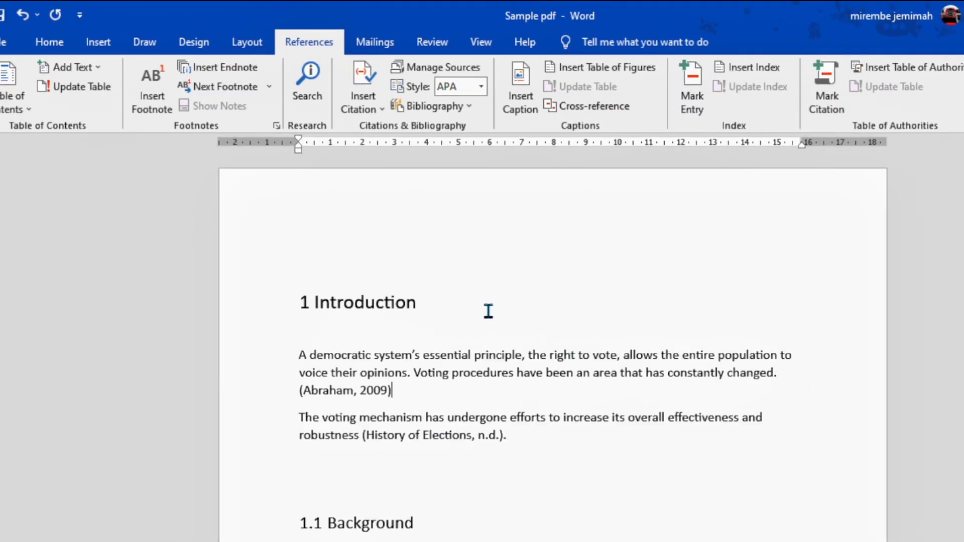
# Try the IEEE citation style on the document and select the citation at the end of the first paragraph
pyautogui.click(485, 92)
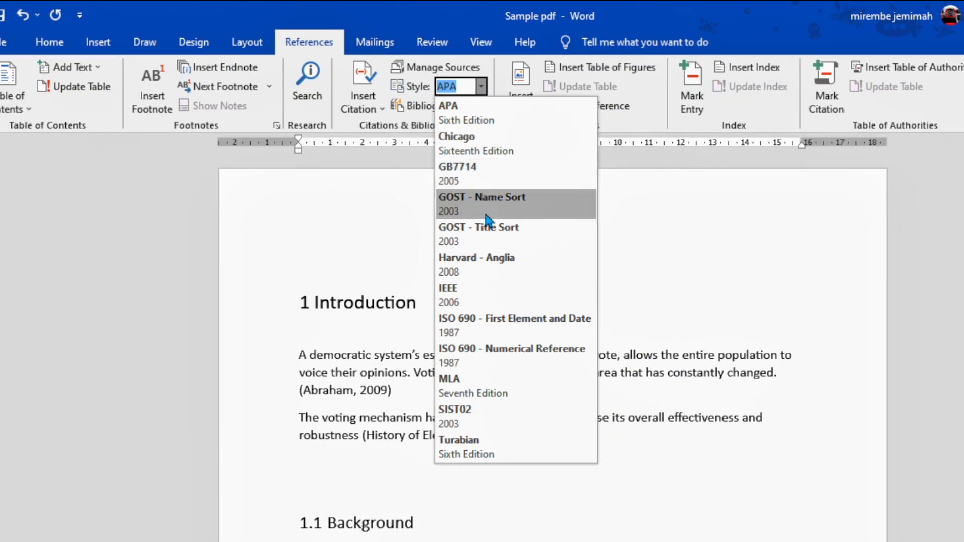
pyautogui.click(474, 303)
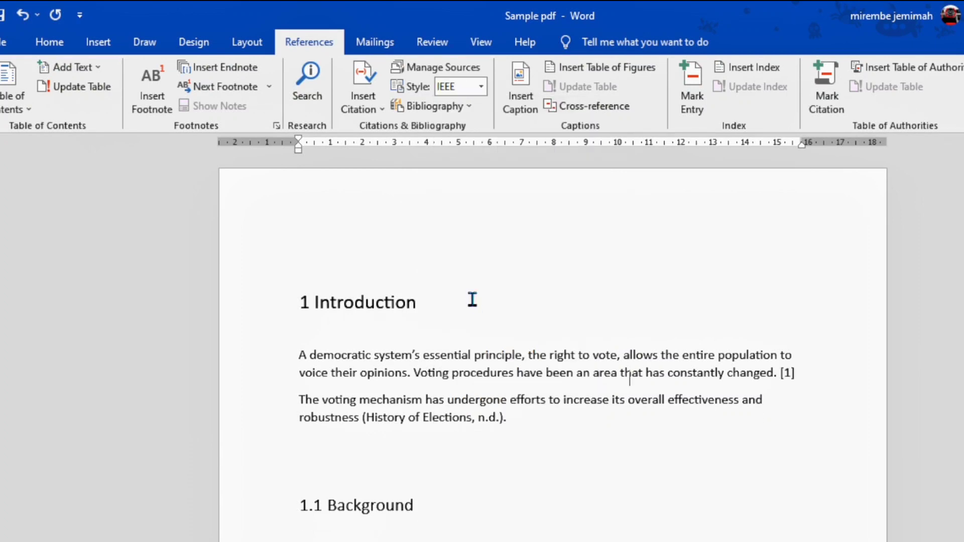
pyautogui.click(791, 374)
pyautogui.click(748, 441)
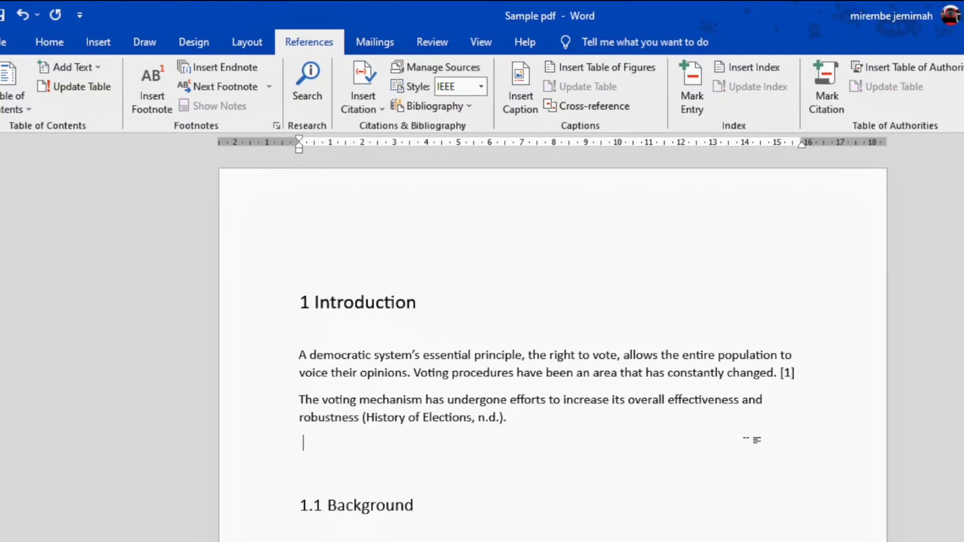
pyautogui.click(381, 111)
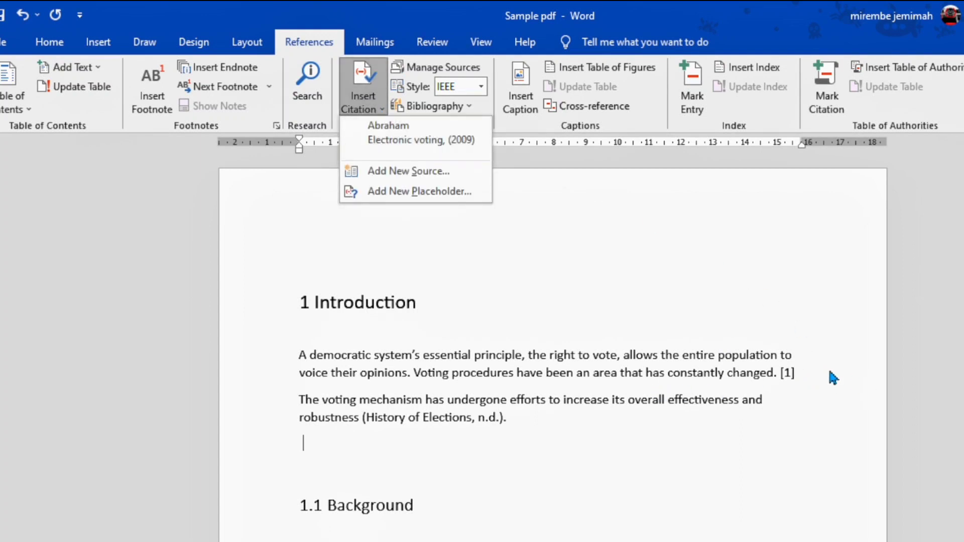
pyautogui.click(786, 372)
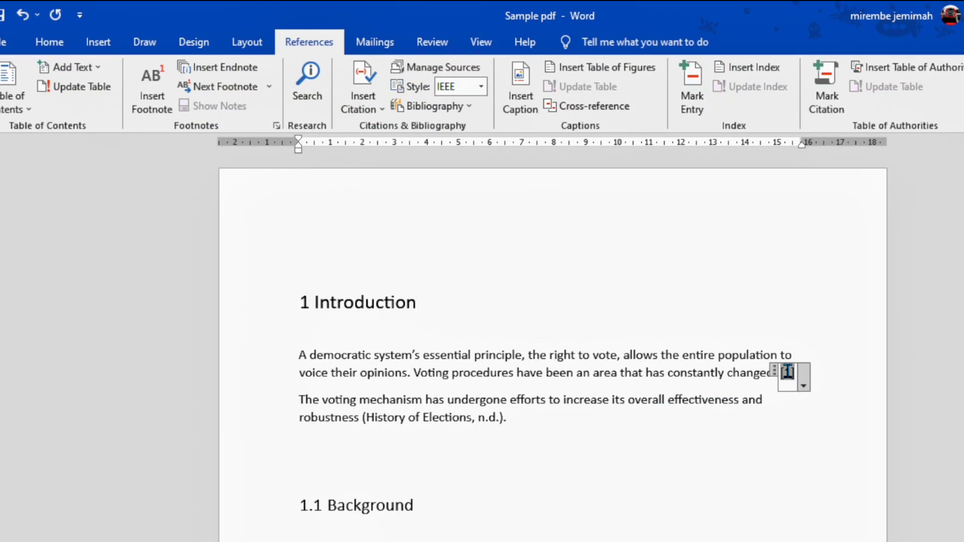
# Try the citation styles ISO 690 - First Element and Date, Chicago and GB7714 on the inserted citation
pyautogui.click(481, 87)
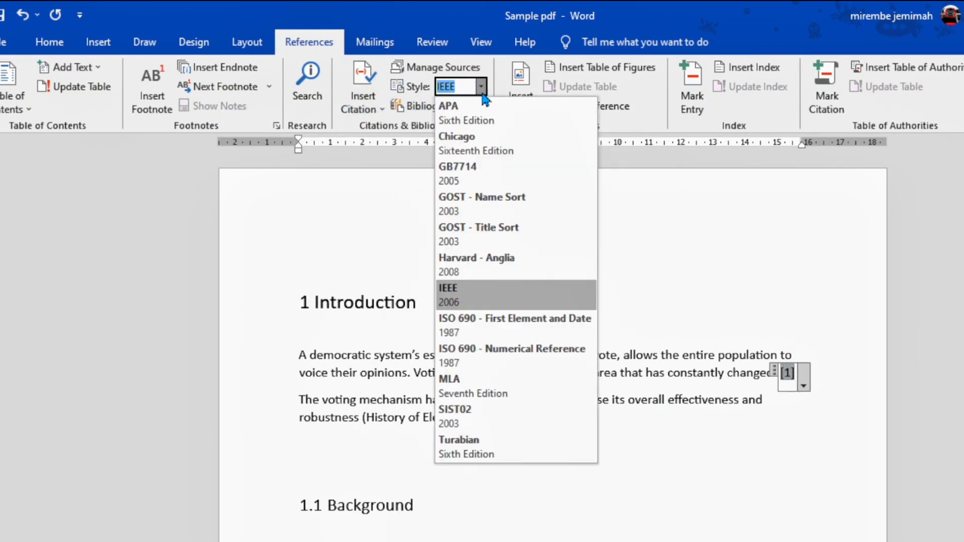
pyautogui.click(497, 331)
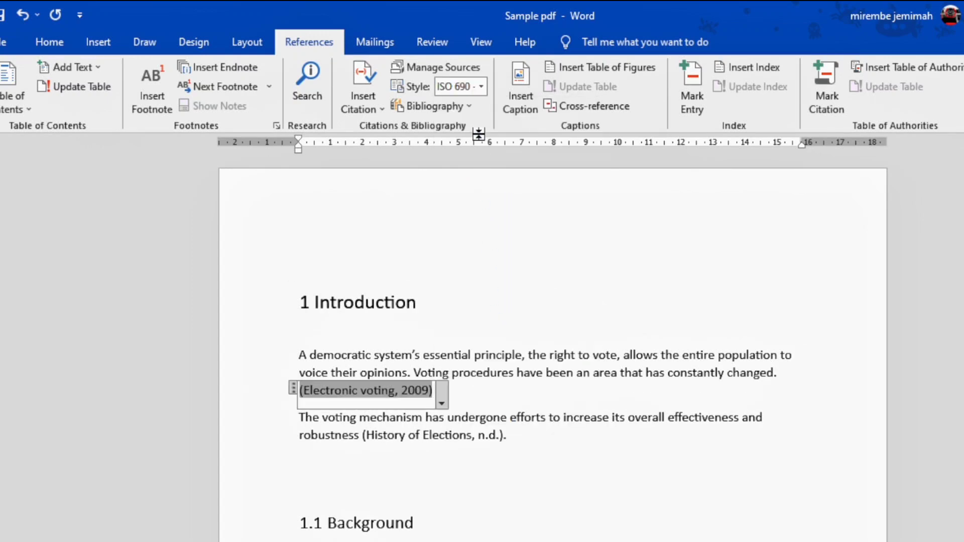
pyautogui.click(481, 87)
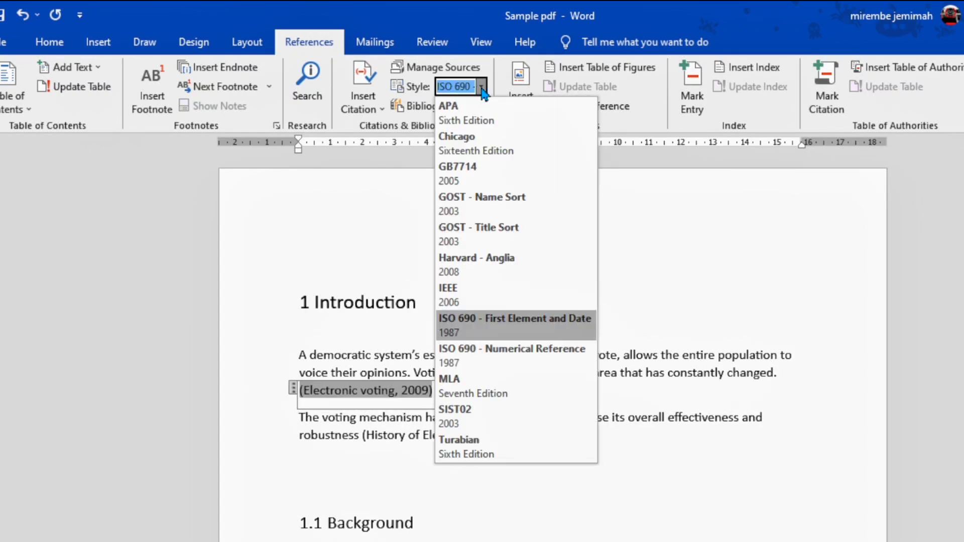
pyautogui.click(463, 151)
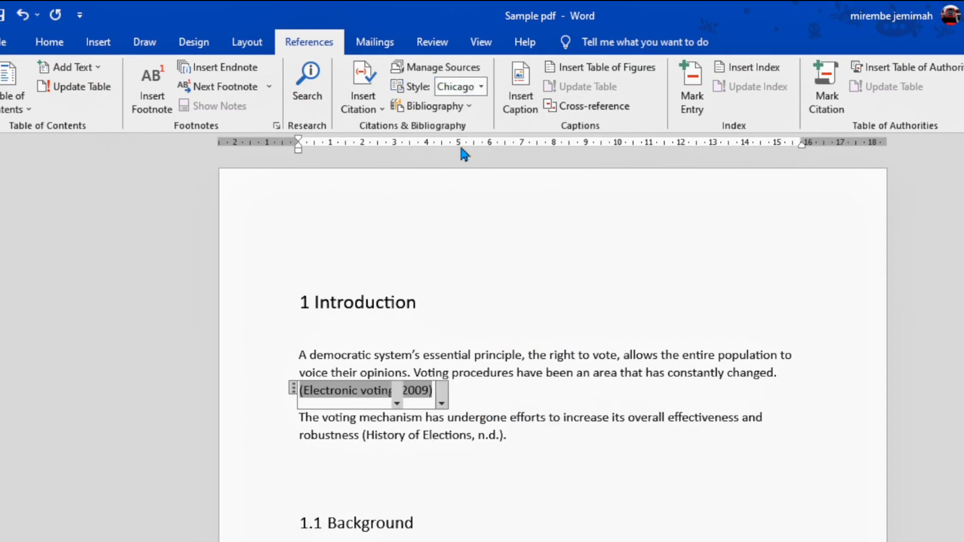
pyautogui.click(481, 87)
pyautogui.click(476, 176)
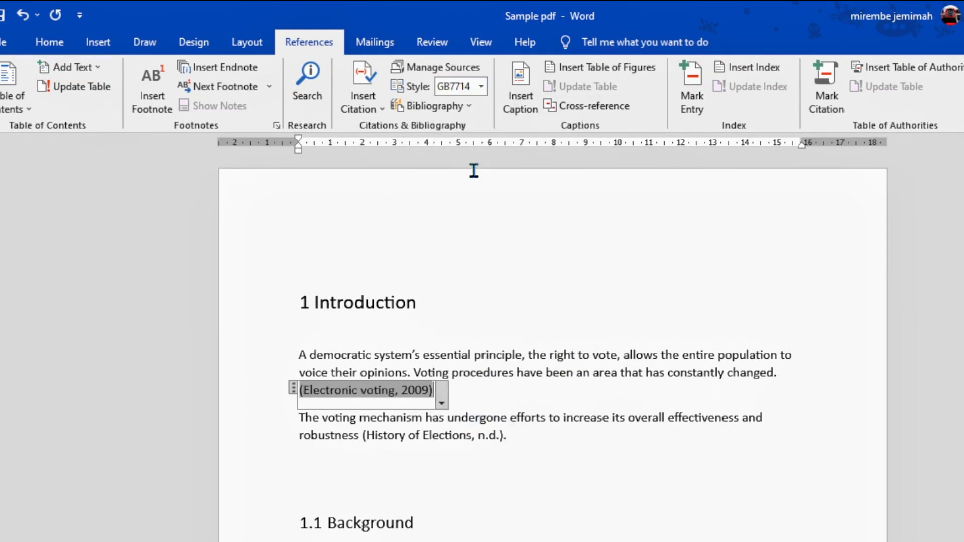
# Try the Harvard - Anglia and ISO 690 - First Element and Date styles, and return the citation style to APA
pyautogui.click(480, 87)
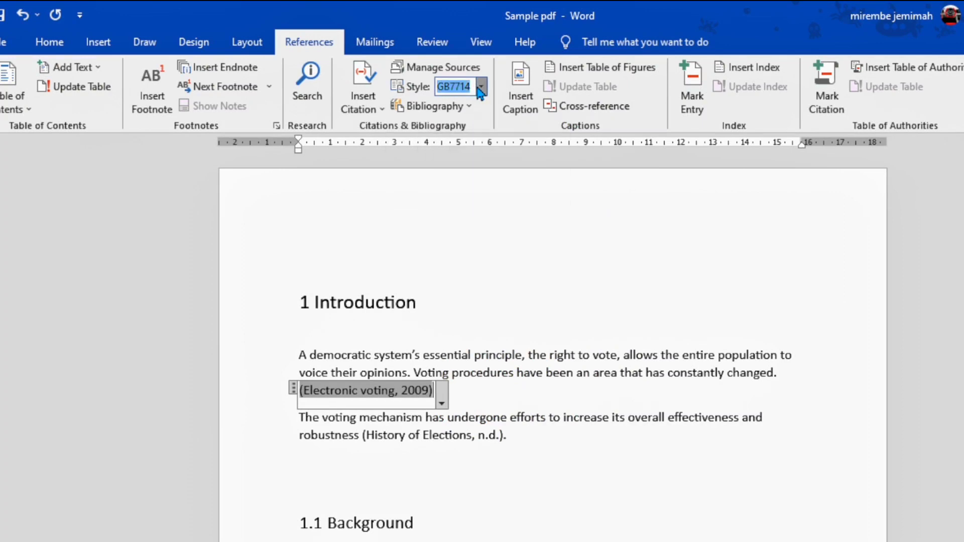
pyautogui.click(450, 257)
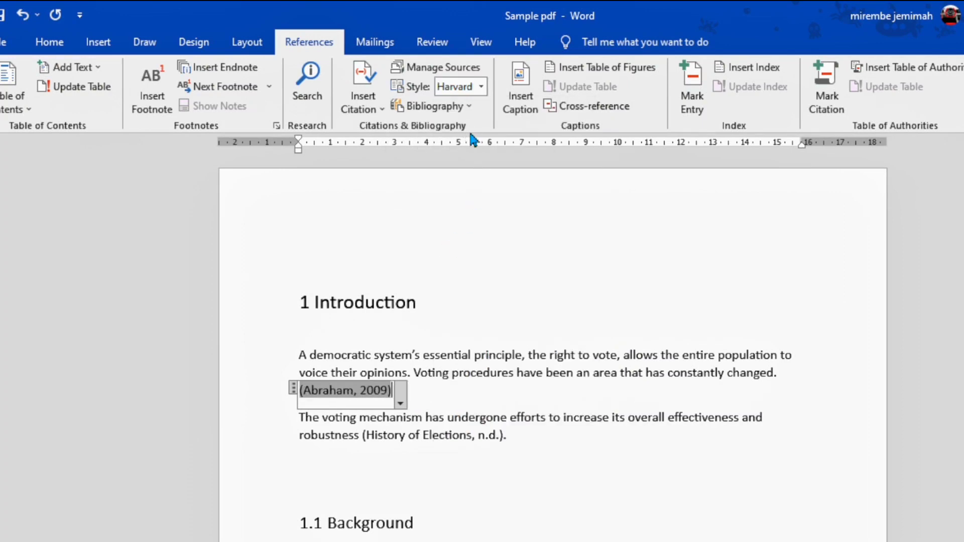
pyautogui.click(481, 87)
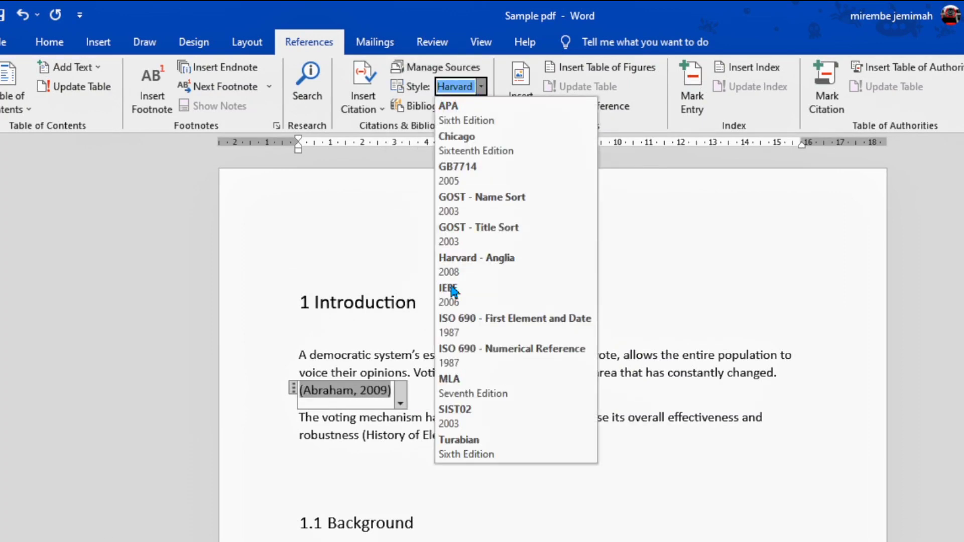
pyautogui.click(459, 321)
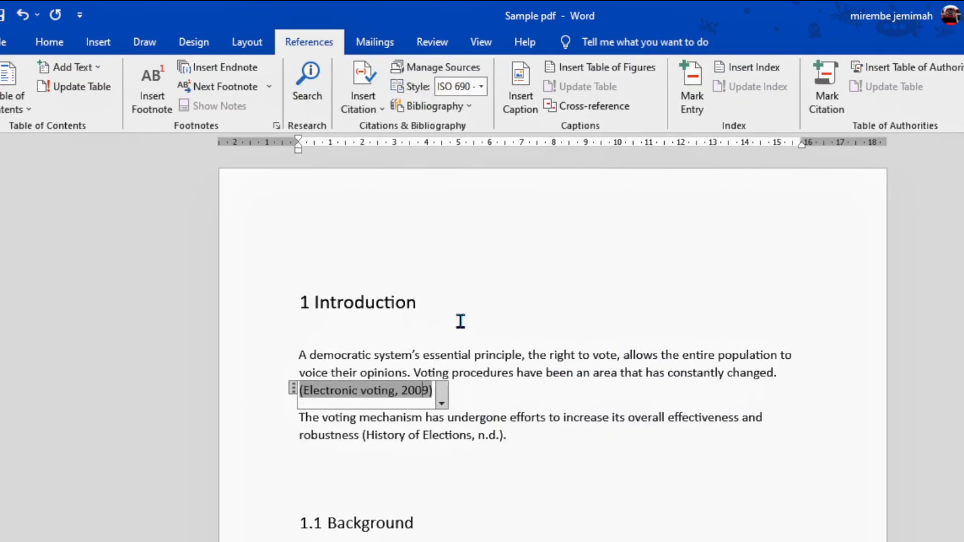
pyautogui.click(481, 87)
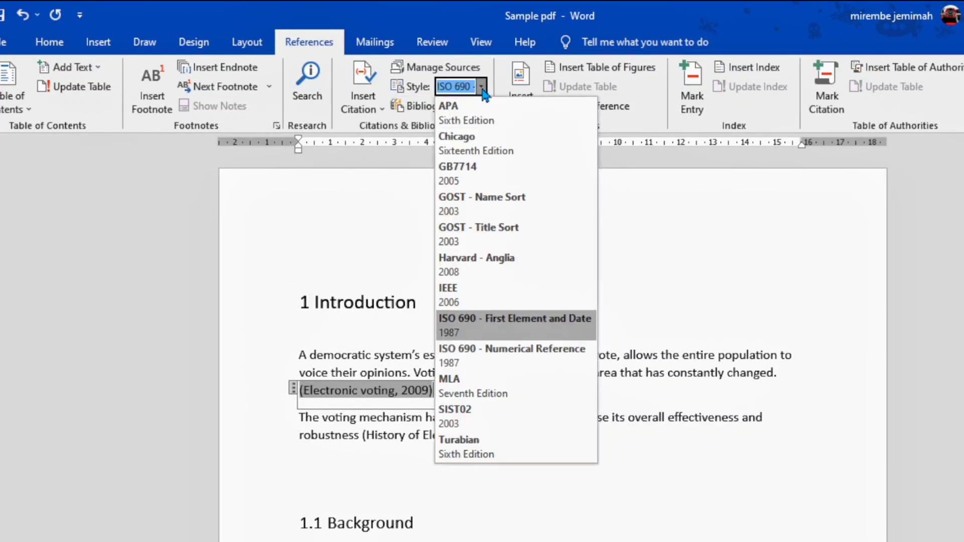
pyautogui.click(484, 387)
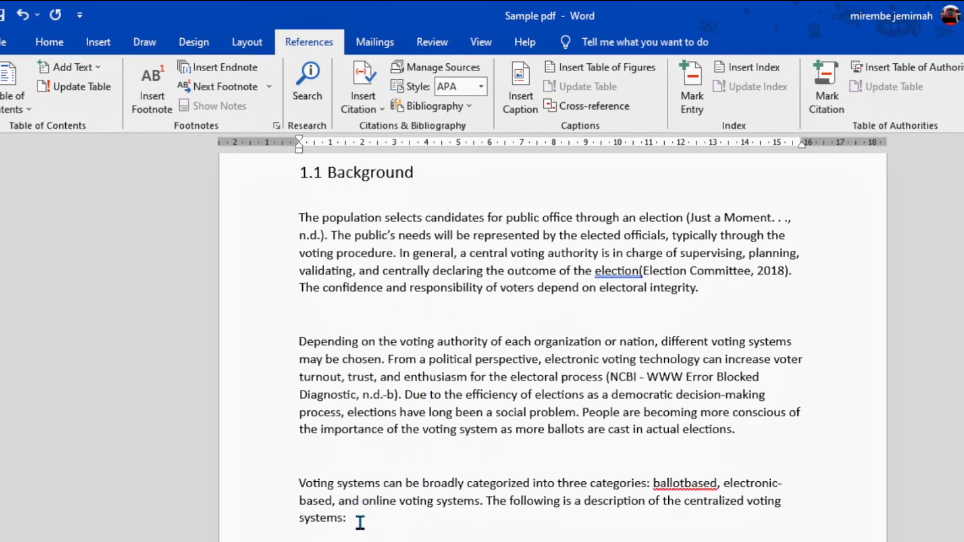
# Insert a citation of the existing Electronic voting (2009) source after "centralized voting systems:" at the document's end
pyautogui.click(375, 106)
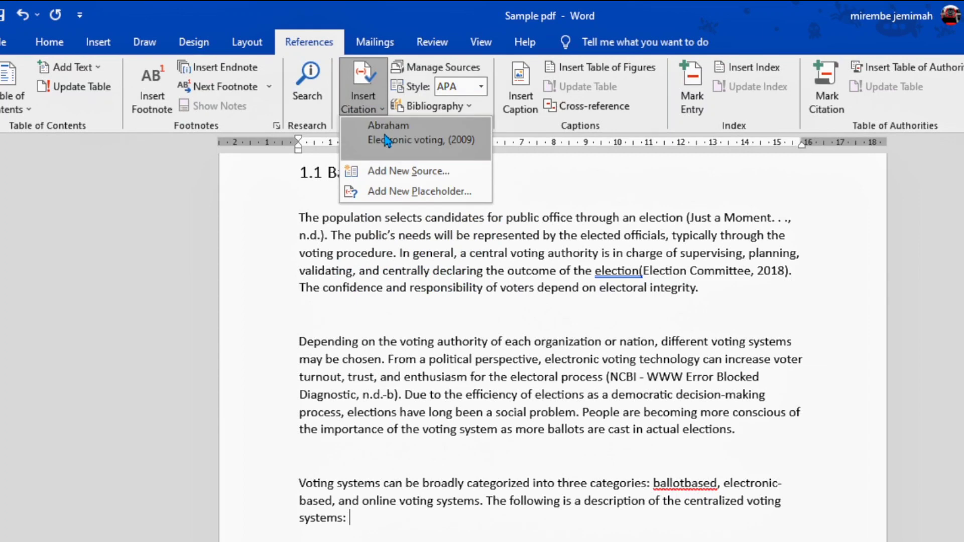
pyautogui.click(423, 134)
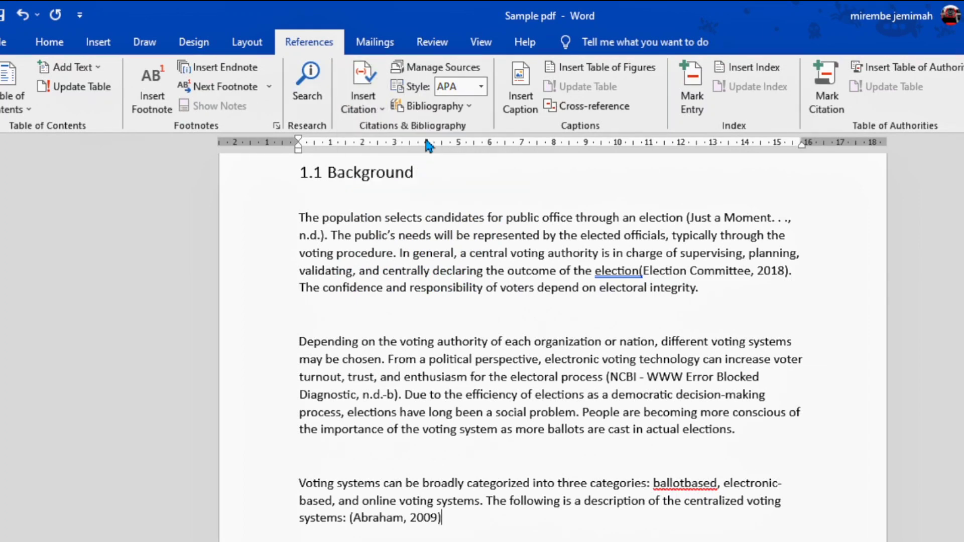
# Add a REFERENCES heading a few lines below the last paragraph
pyautogui.scroll(-3, 533, 301)
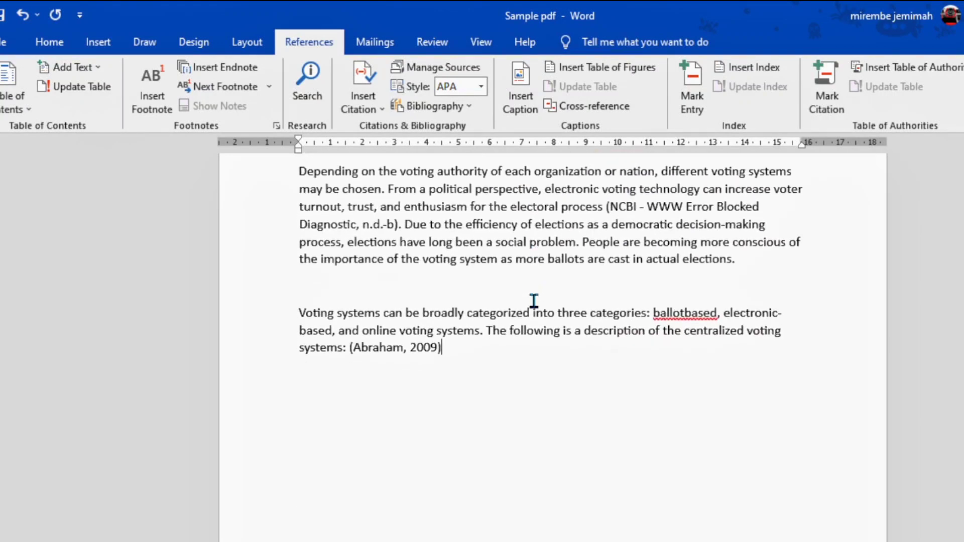
pyautogui.press('Return')
pyautogui.press('Return')
pyautogui.press('Return')
pyautogui.write('REFERENCES')
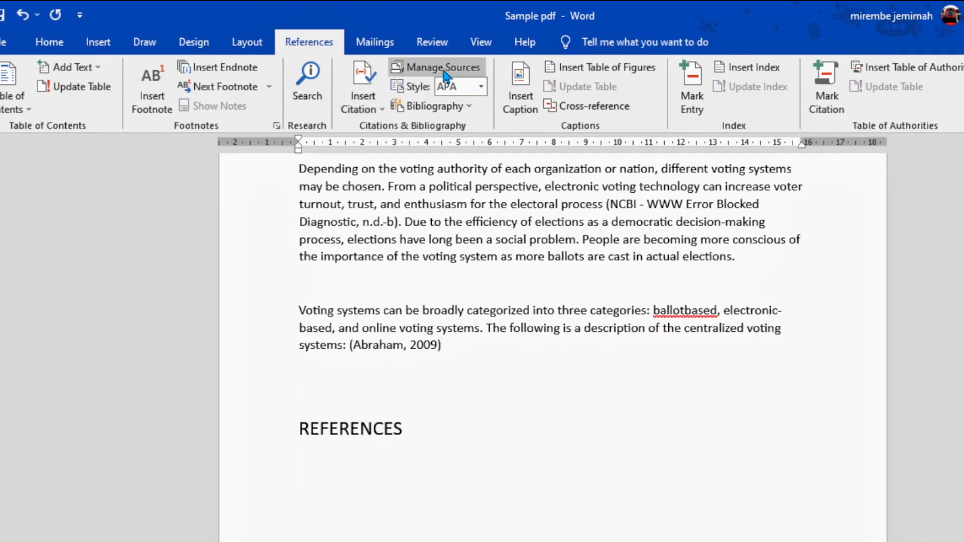
# Insert the built-in References bibliography on a new line below the REFERENCES heading
pyautogui.press('Return')
pyautogui.click(468, 107)
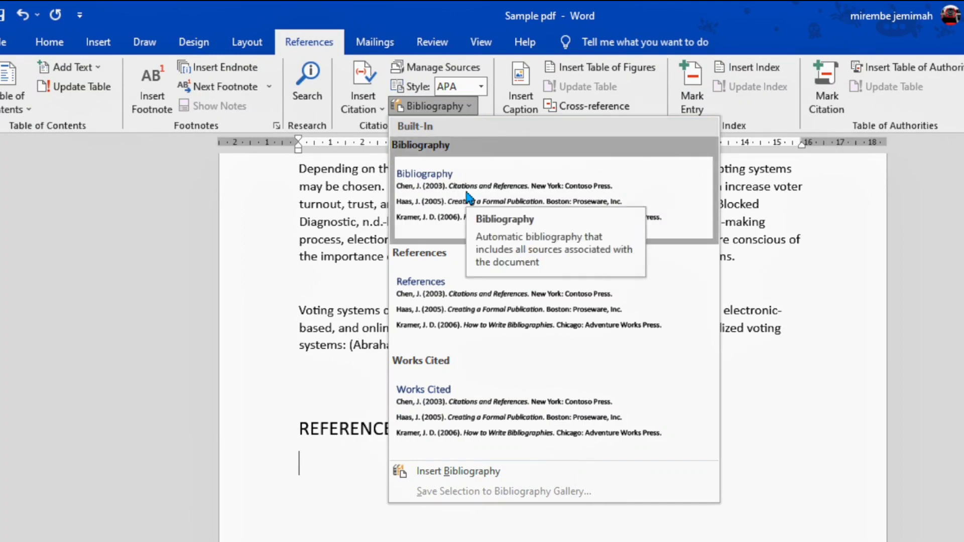
pyautogui.click(445, 303)
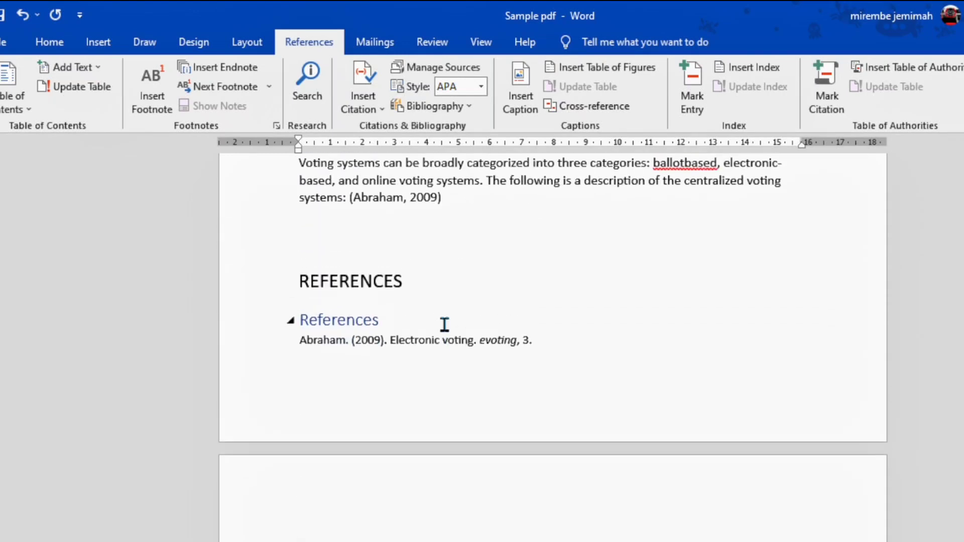
# Delete the manually typed REFERENCES heading above the inserted bibliography
pyautogui.click(423, 284)
pyautogui.press('BackSpace')
pyautogui.press('BackSpace')
pyautogui.press('BackSpace')
pyautogui.press('BackSpace')
pyautogui.press('BackSpace')
pyautogui.press('BackSpace')
pyautogui.press('BackSpace')
pyautogui.press('BackSpace')
pyautogui.press('BackSpace')
pyautogui.press('BackSpace')
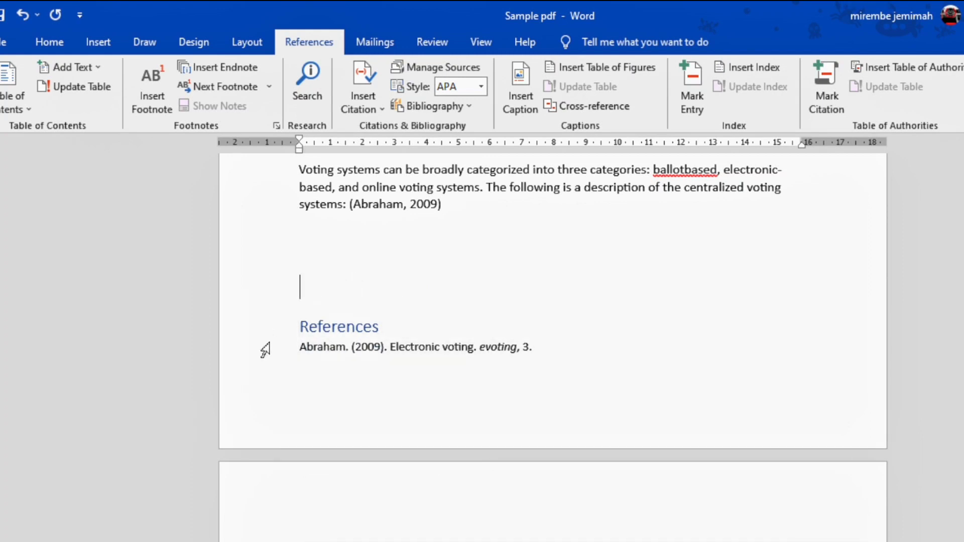
# Switch the inserted References block to the built-in Bibliography format
pyautogui.click(311, 328)
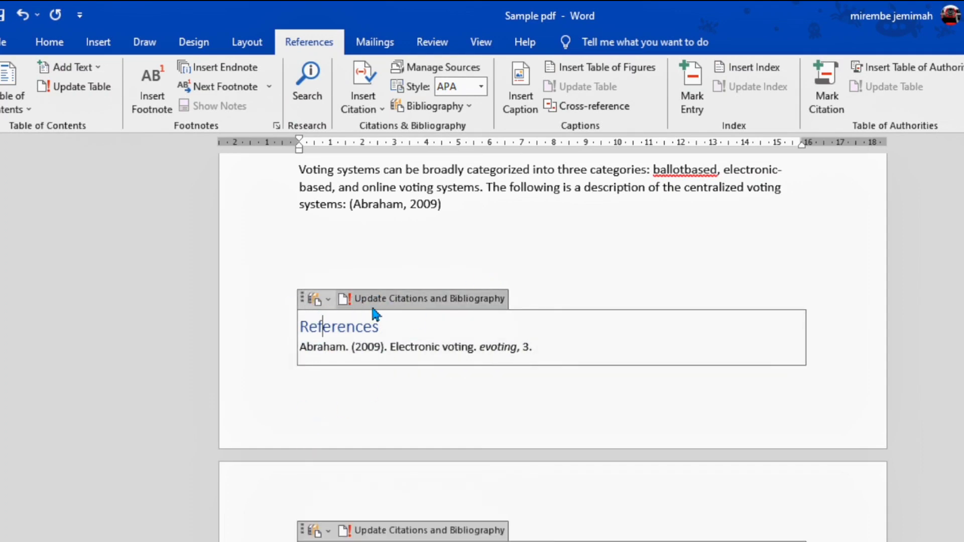
pyautogui.click(328, 300)
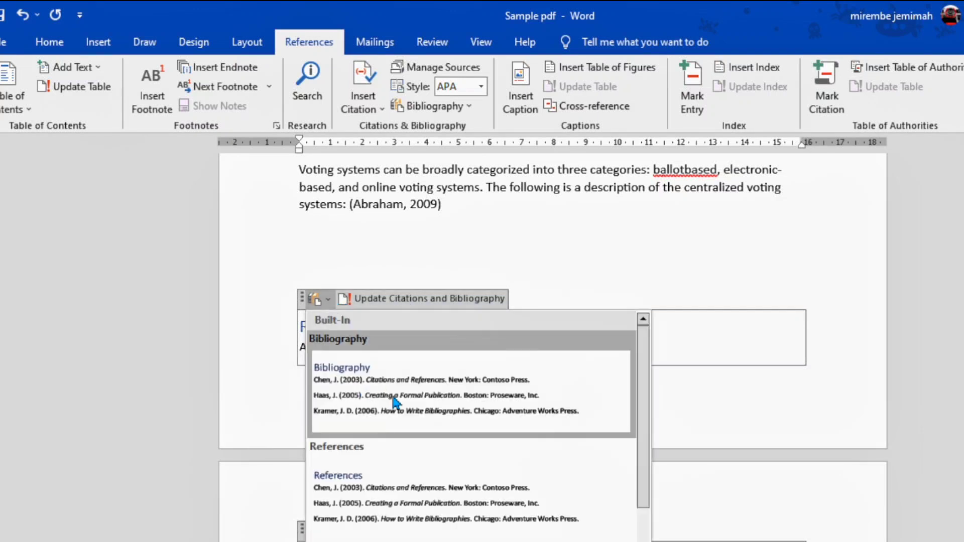
pyautogui.click(374, 383)
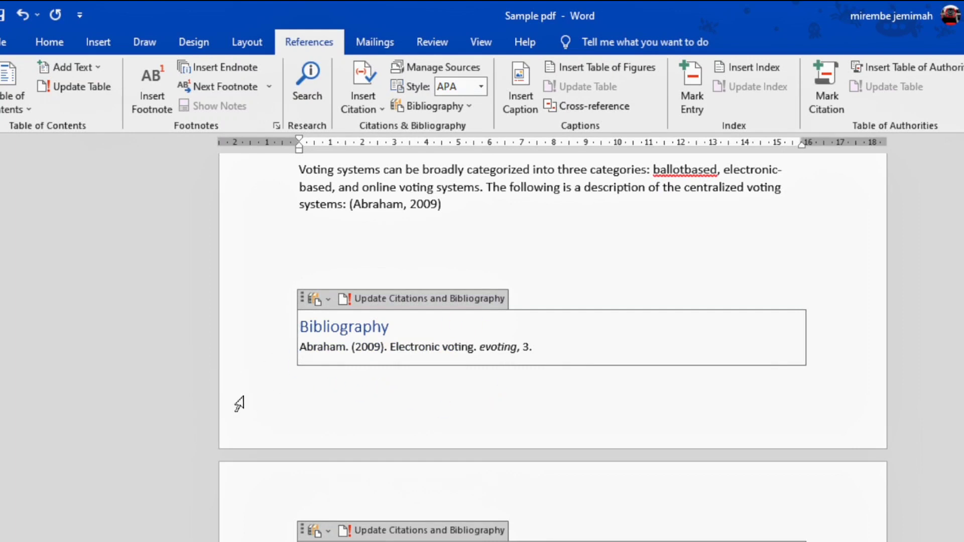
# Change the reference list block at the document's end to the built-in Works Cited format
pyautogui.click(329, 299)
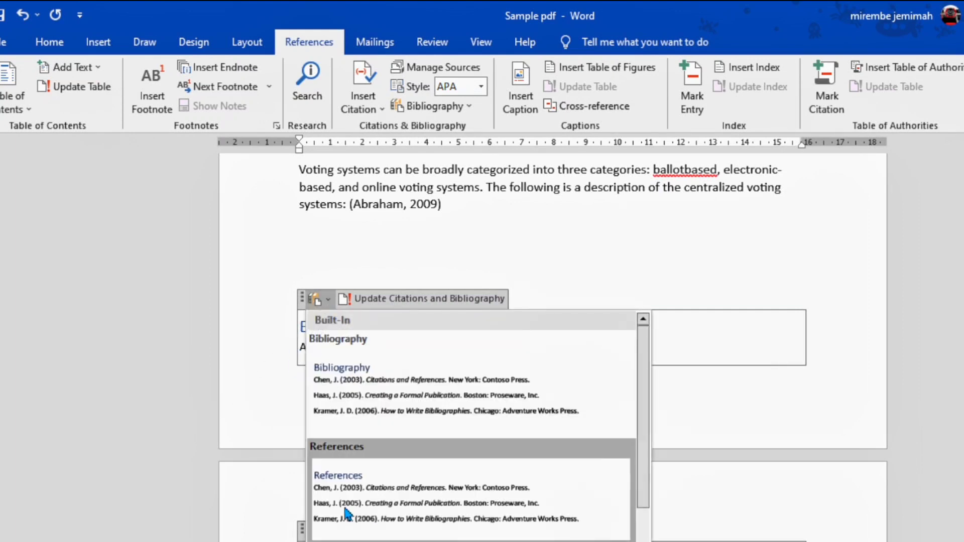
pyautogui.scroll(-3, 346, 508)
pyautogui.click(345, 508)
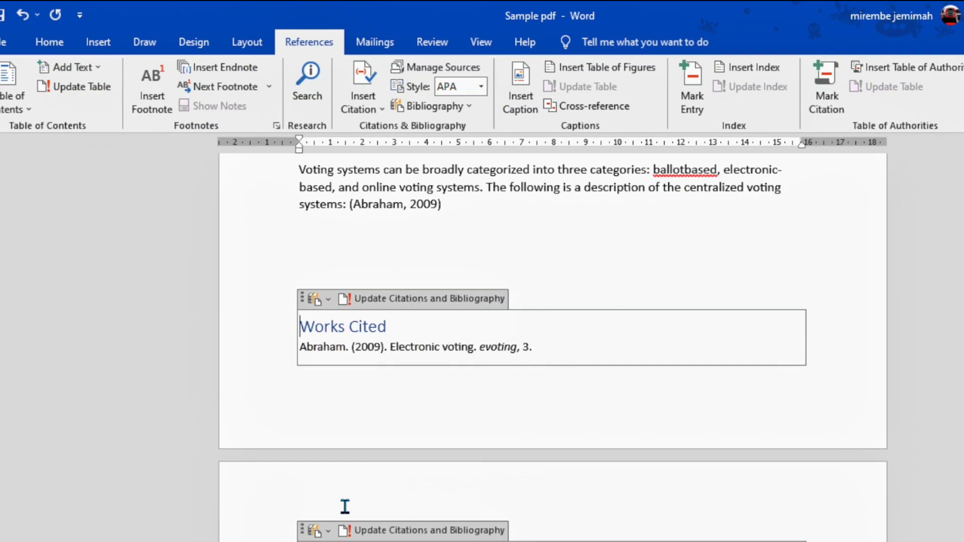
# Close the Sample pdf document without saving the changes
pyautogui.scroll(3, 338, 452)
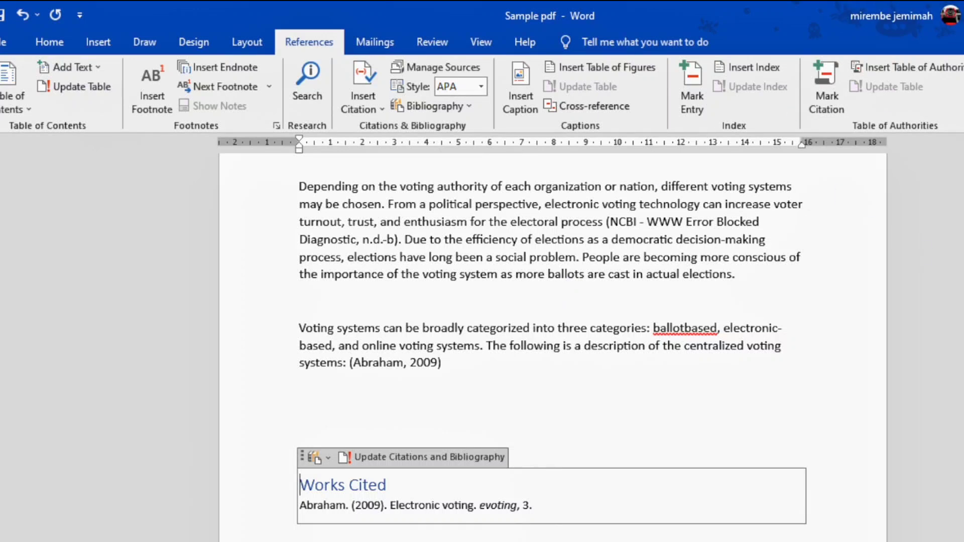
pyautogui.hotkey('alt', 'F4')
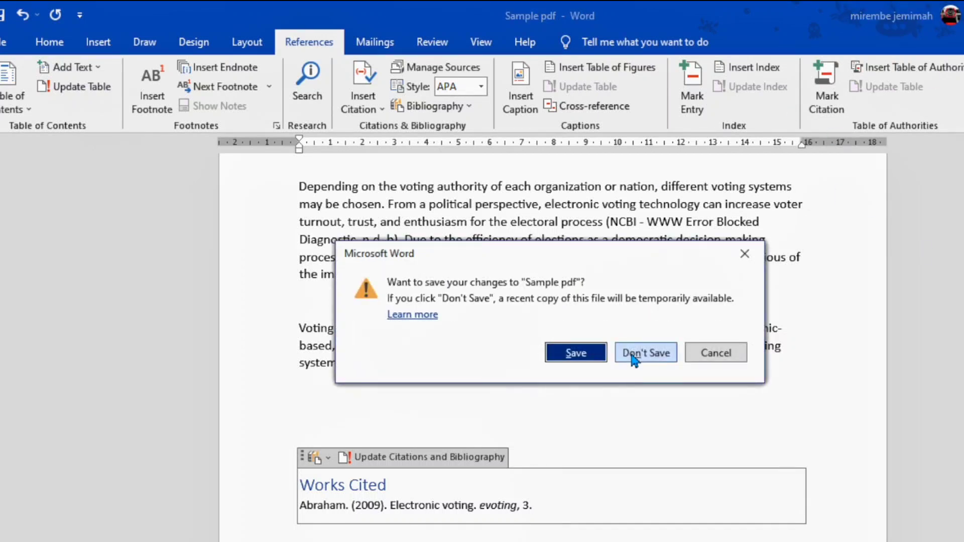
pyautogui.click(631, 354)
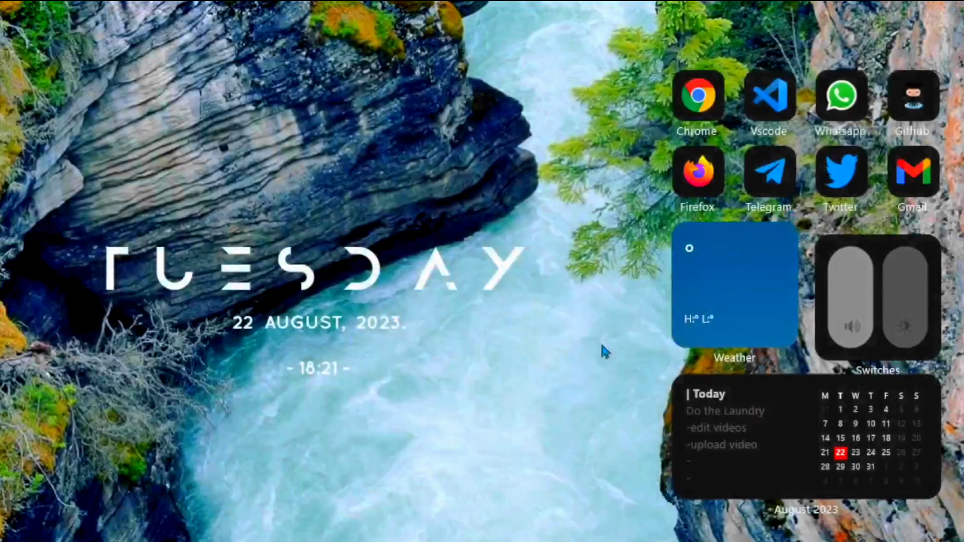